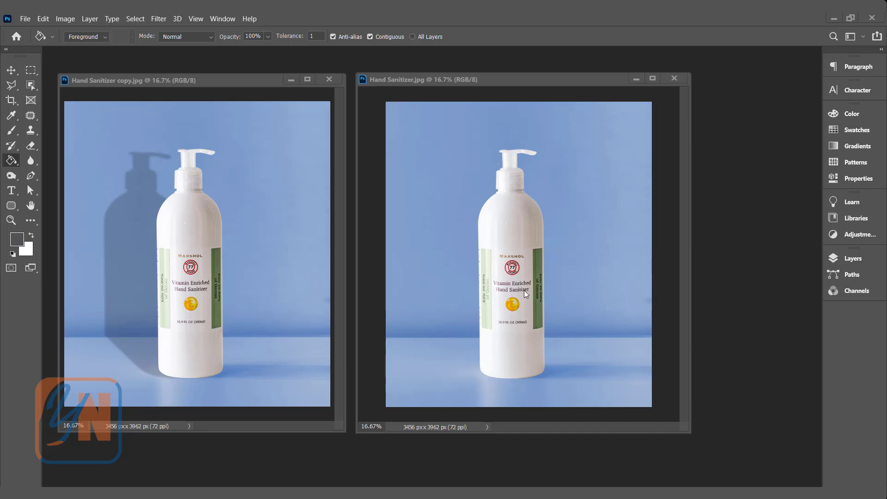
# Close the Hand Sanitizer copy image, centre and enlarge Hand Sanitizer.jpg in the workspace, and show its layers.
pyautogui.click(333, 79)
pyautogui.moveTo(386, 79); pyautogui.dragTo(290, 78)
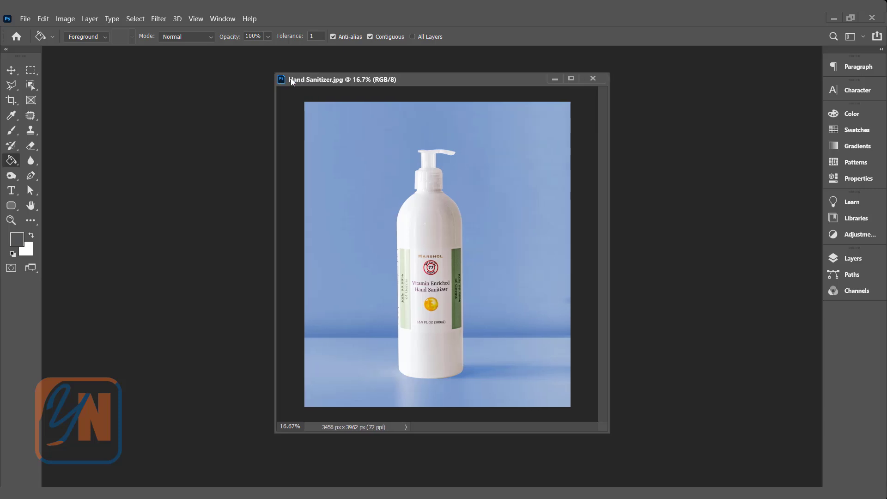
pyautogui.scroll(1, 487, 376)
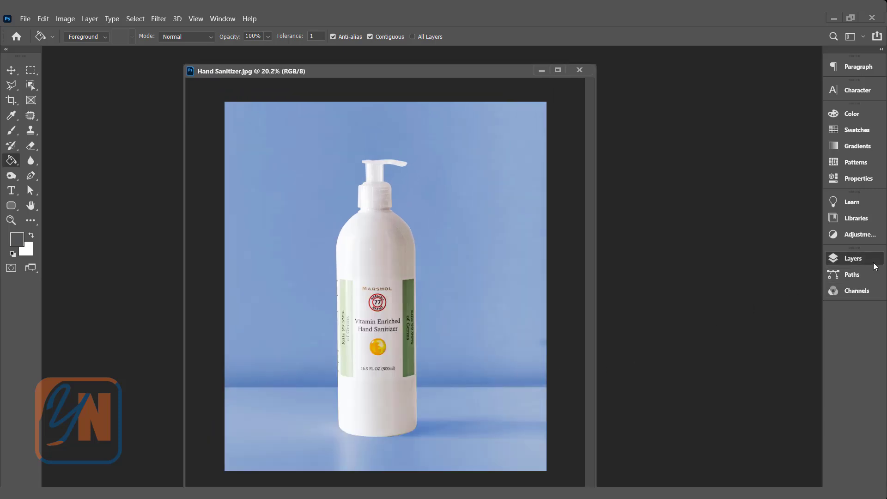
pyautogui.click(853, 258)
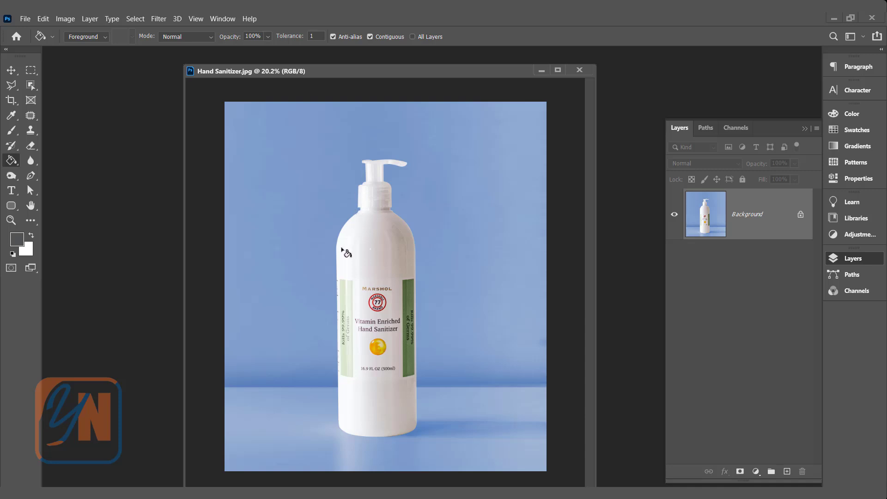
# Select the whole sanitizer bottle with the Object Selection tool and copy it onto its own layer.
pyautogui.moveTo(31, 90); pyautogui.dragTo(88, 84)
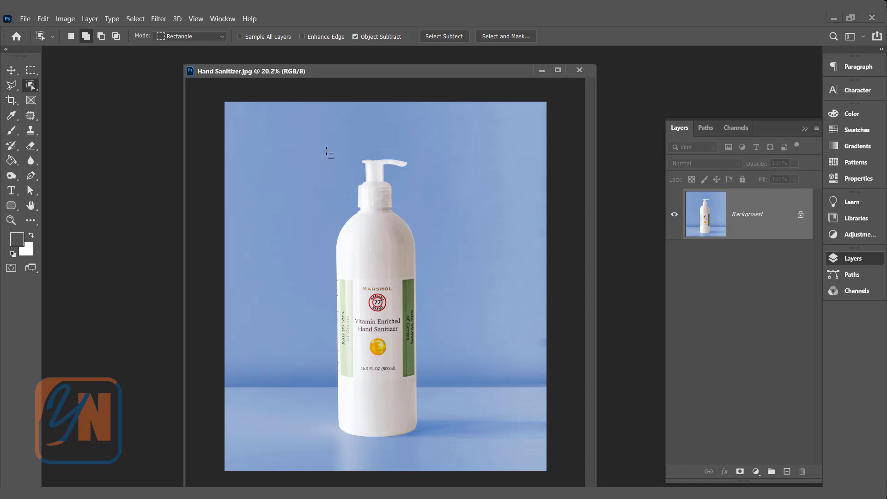
pyautogui.moveTo(326, 151); pyautogui.dragTo(431, 452)
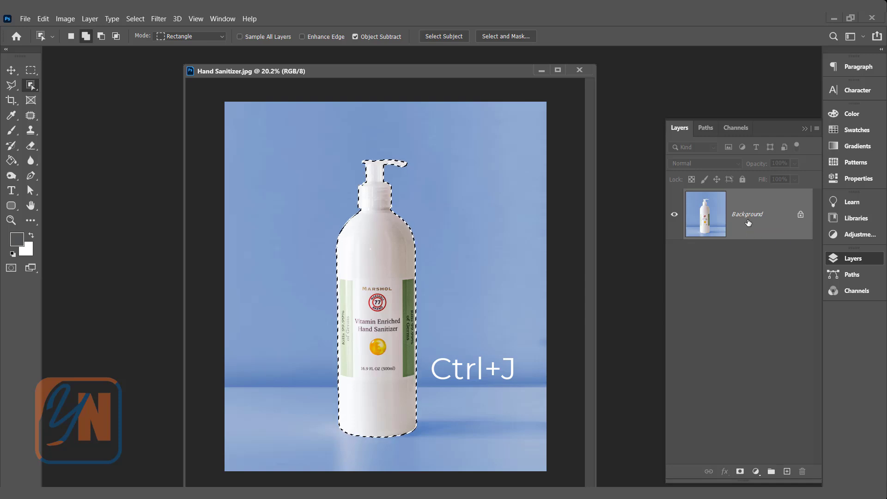
pyautogui.hotkey('ctrl', 'j')
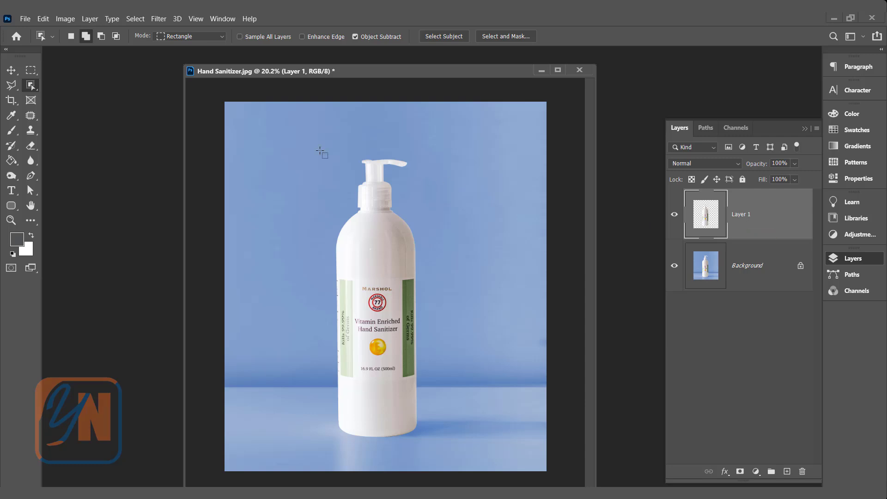
pyautogui.click(89, 18)
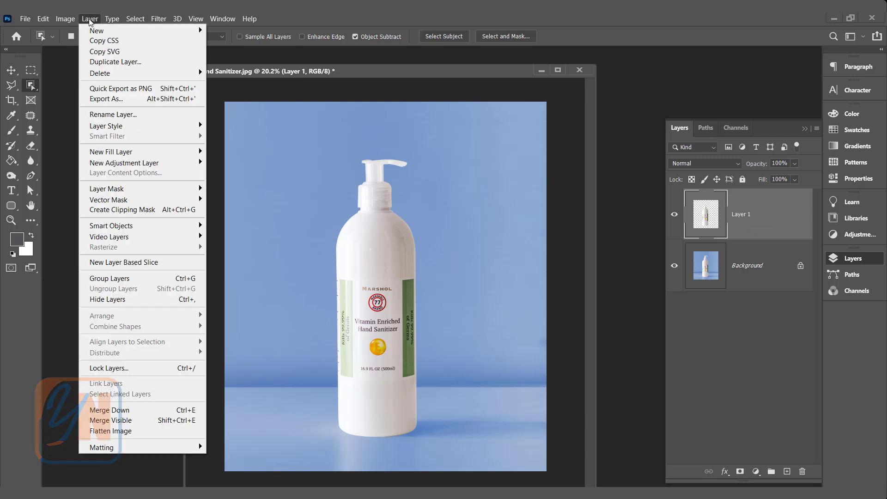
pyautogui.moveTo(99, 31)
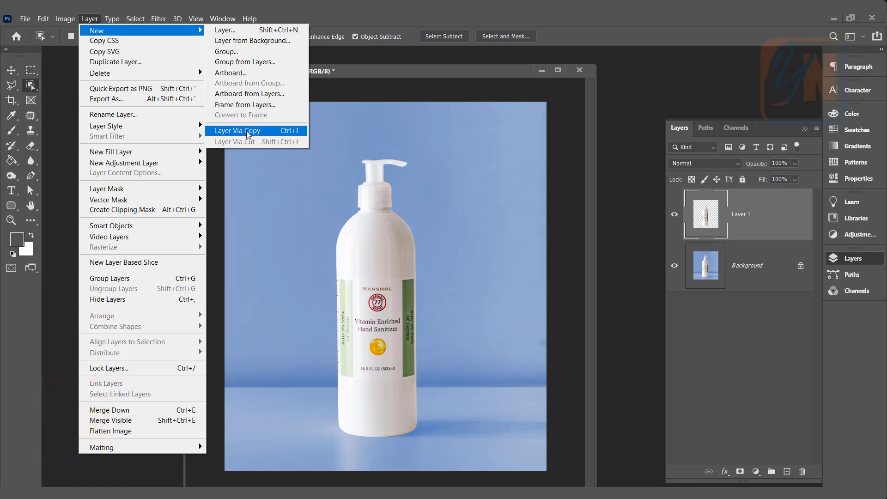
pyautogui.click(370, 68)
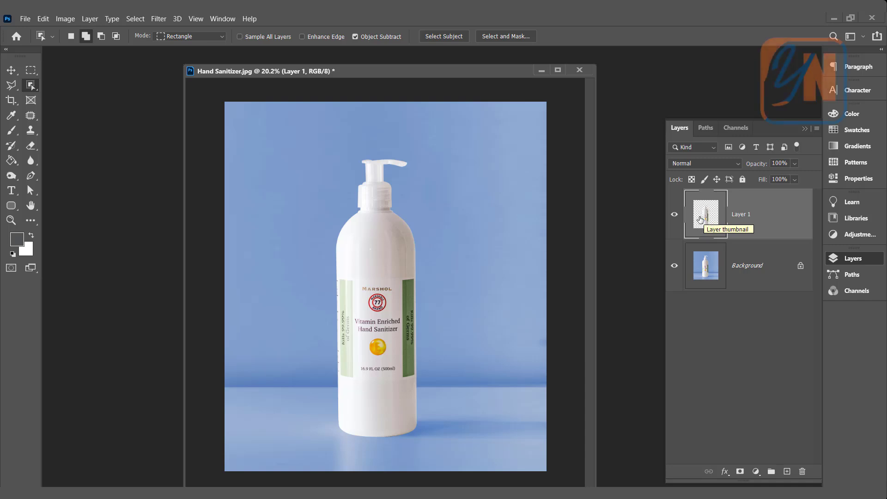
# Add an empty layer directly above the Background and, with it active, load Layer 1's bottle outline as a selection.
pyautogui.click(750, 265)
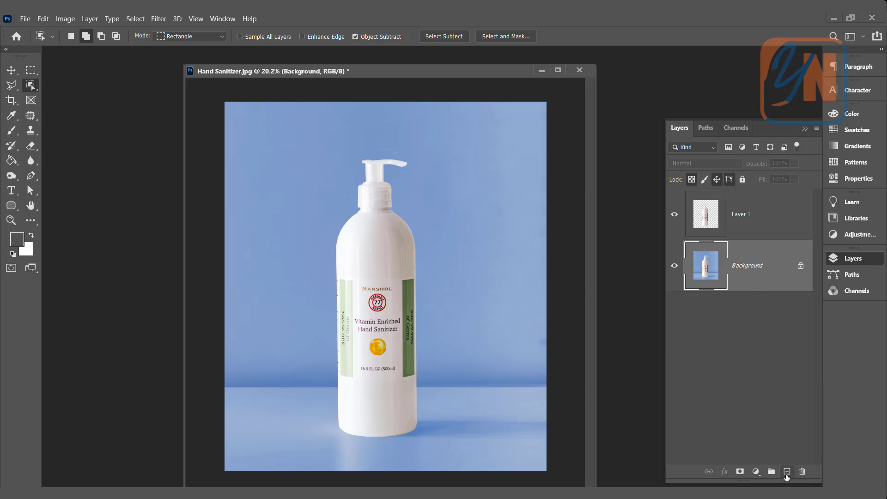
pyautogui.click(786, 472)
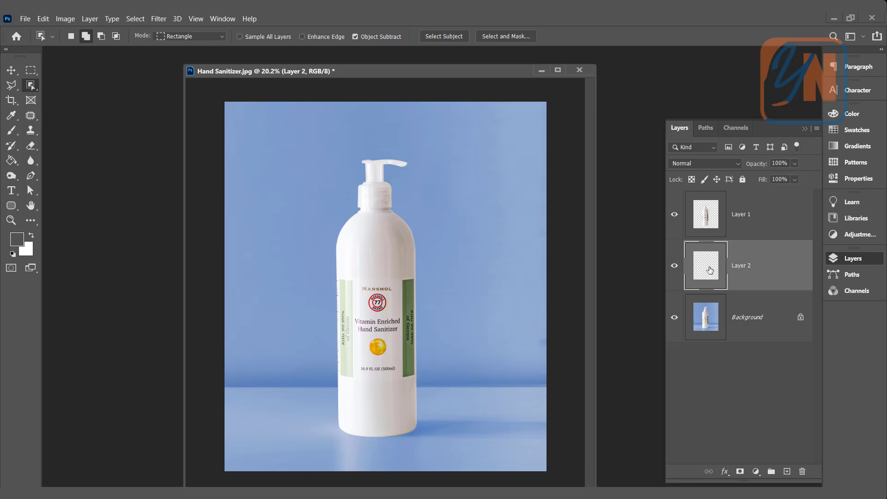
pyautogui.keyDown('ctrl'); pyautogui.click(703, 221); pyautogui.keyUp('ctrl')
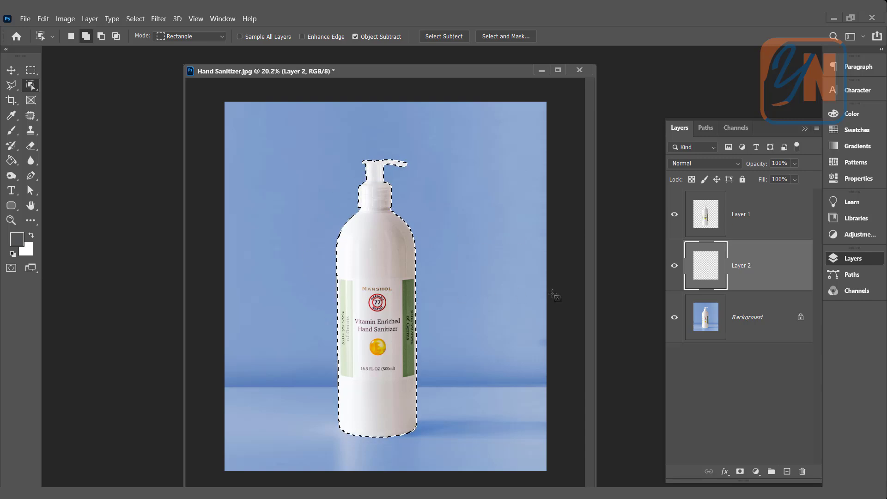
pyautogui.hotkey('ctrl', 'd')
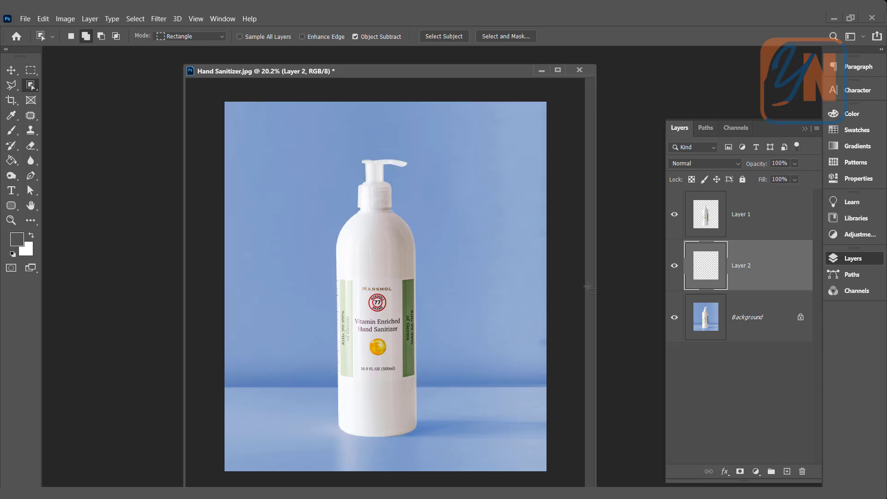
pyautogui.rightClick(706, 216)
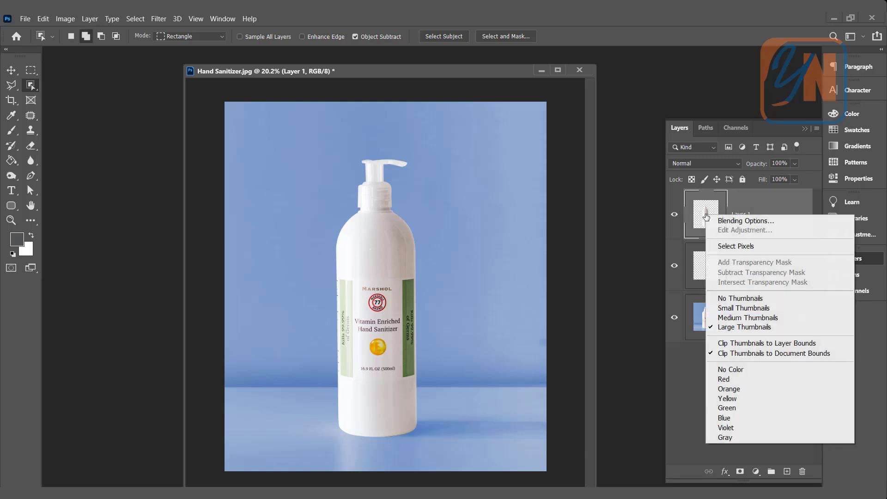
pyautogui.click(722, 247)
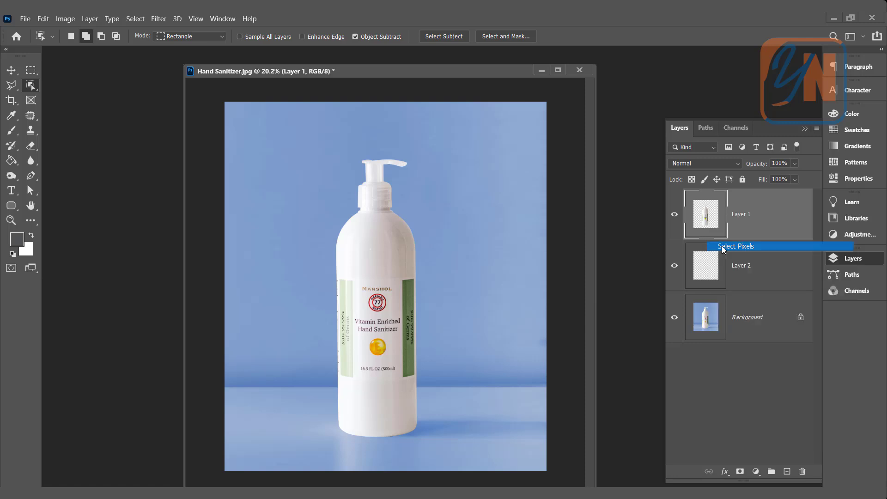
pyautogui.click(745, 268)
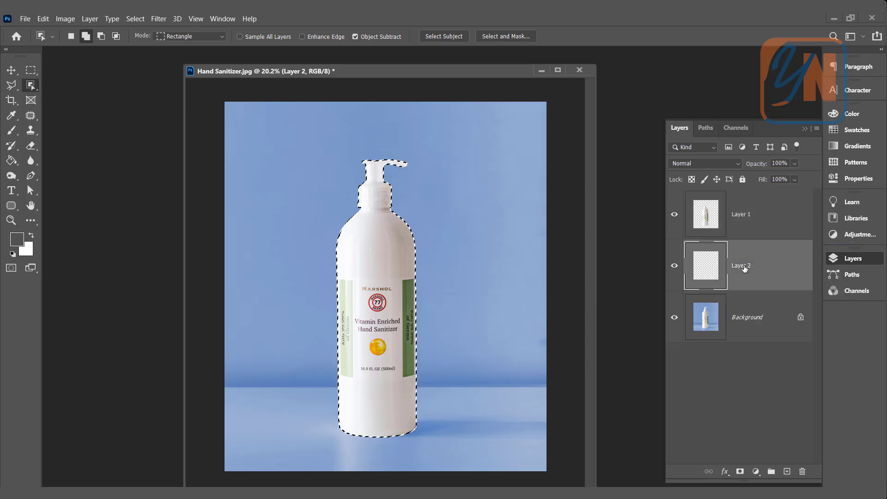
# Hide Layer 1 and fill the bottle-shaped selection on Layer 2 with the grey foreground color 5f6061.
pyautogui.click(674, 215)
pyautogui.click(18, 240)
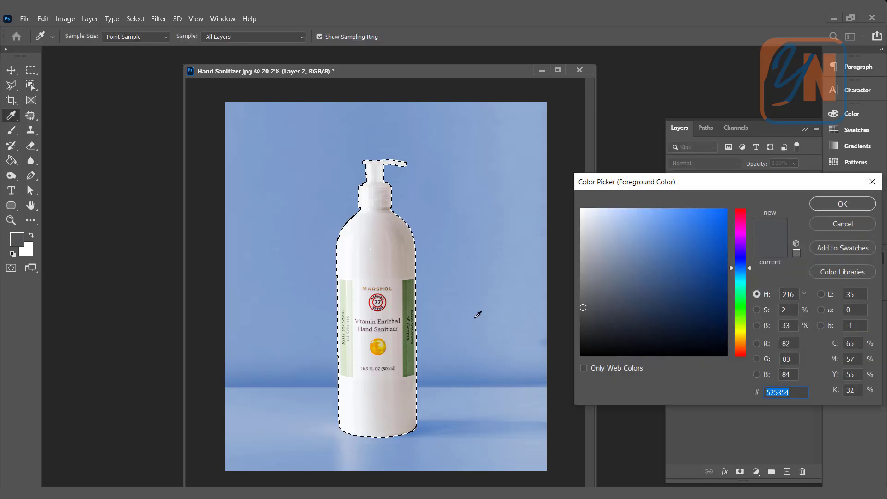
pyautogui.click(583, 299)
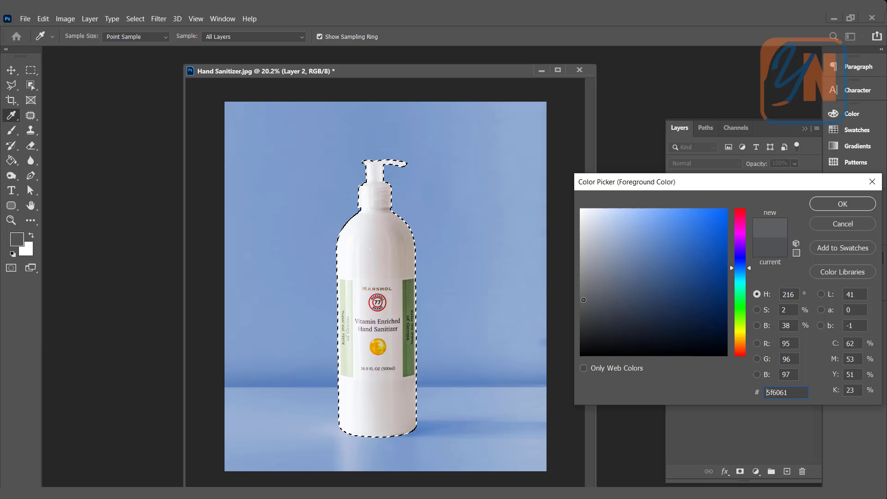
pyautogui.click(842, 205)
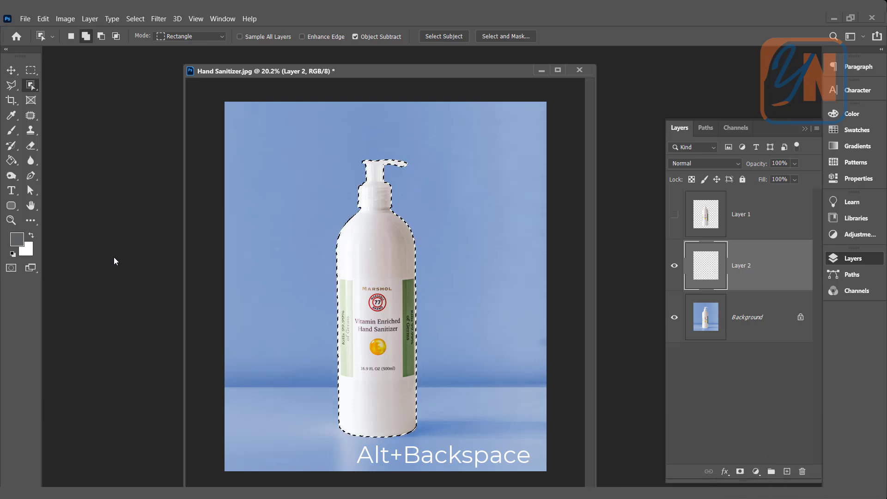
pyautogui.hotkey('alt', 'BackSpace')
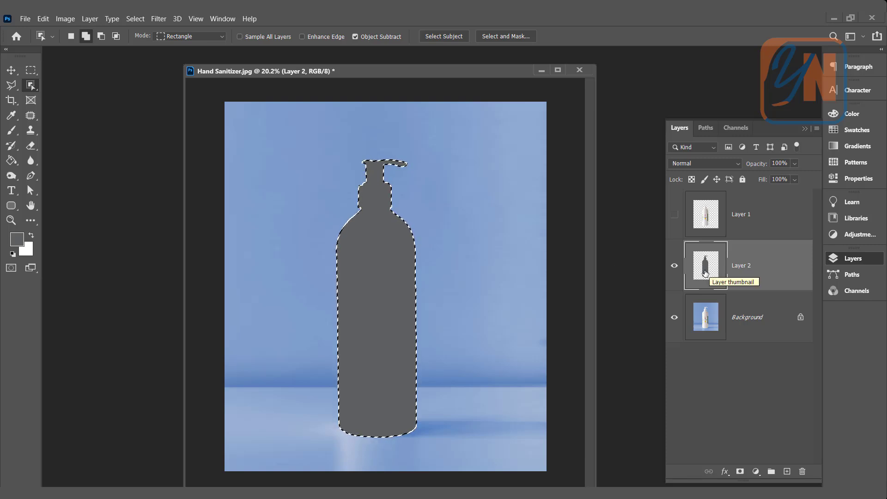
# Set the grey silhouette layer's blend mode to Multiply and its opacity to 70%.
pyautogui.click(727, 163)
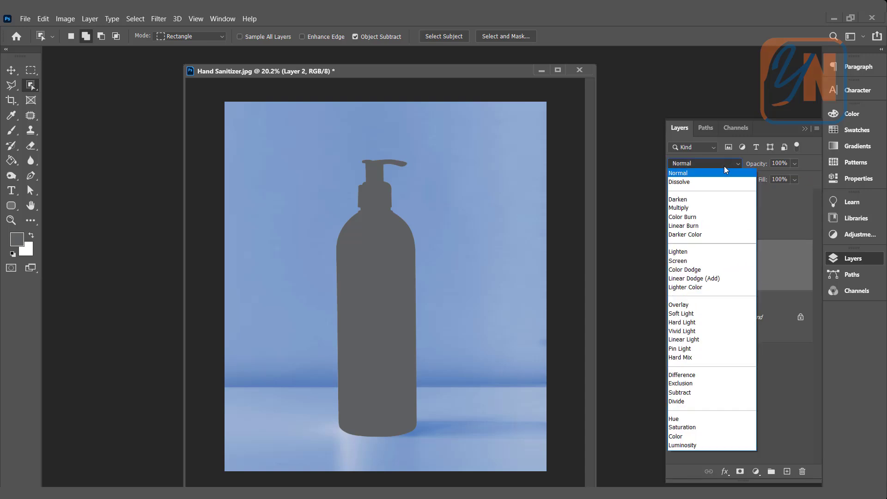
pyautogui.click(702, 208)
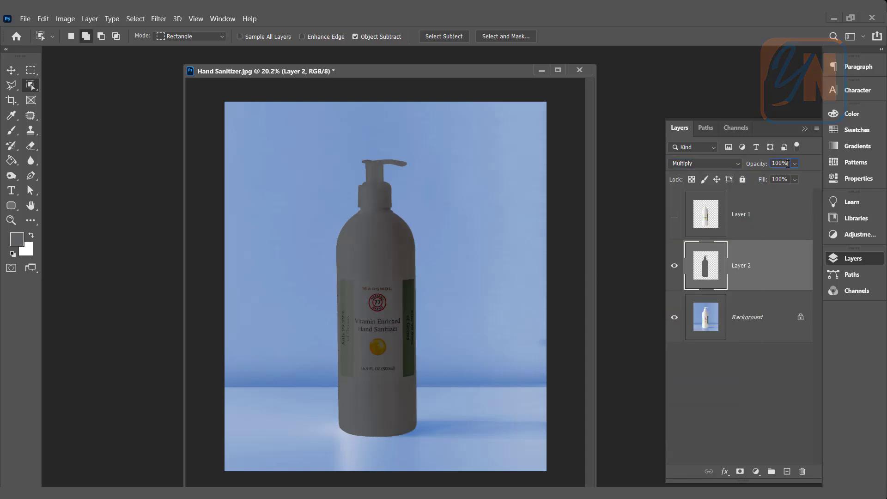
pyautogui.moveTo(787, 163); pyautogui.dragTo(721, 178)
pyautogui.write('70')
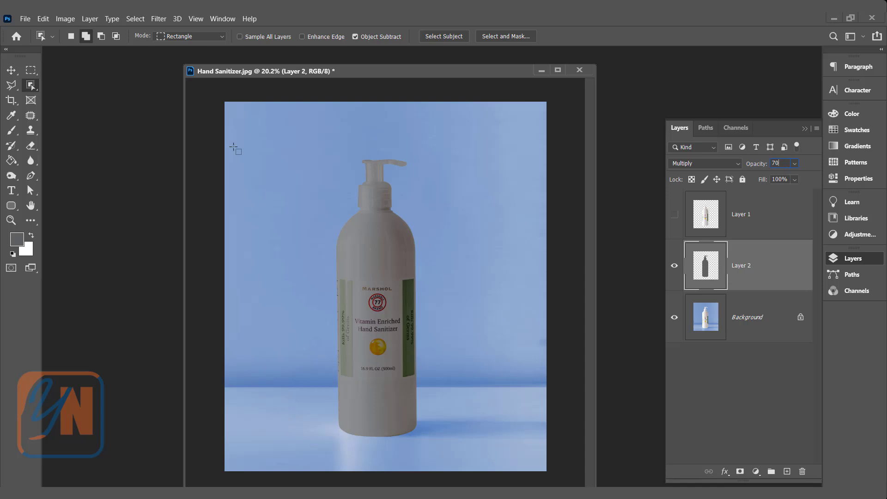
# Lay out two joined Perspective Warp planes over the silhouette, one covering the wall area and one the floor area, meeting at the wall-floor line.
pyautogui.click(43, 21)
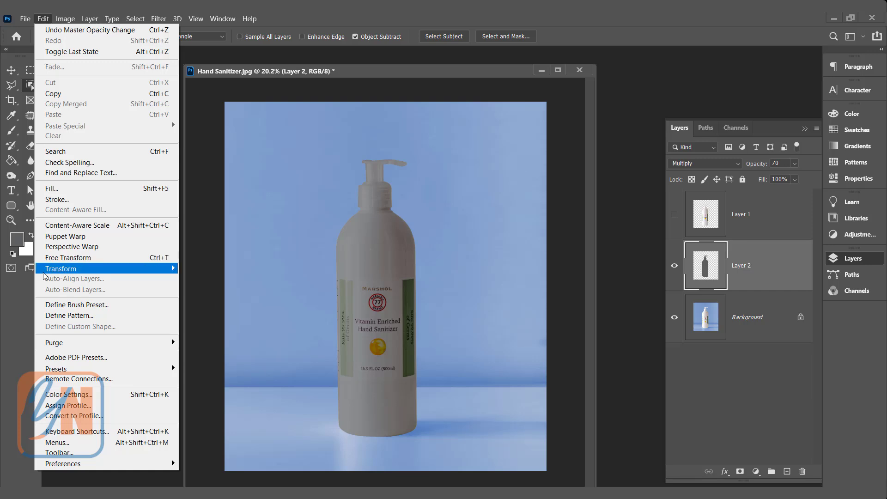
pyautogui.click(90, 248)
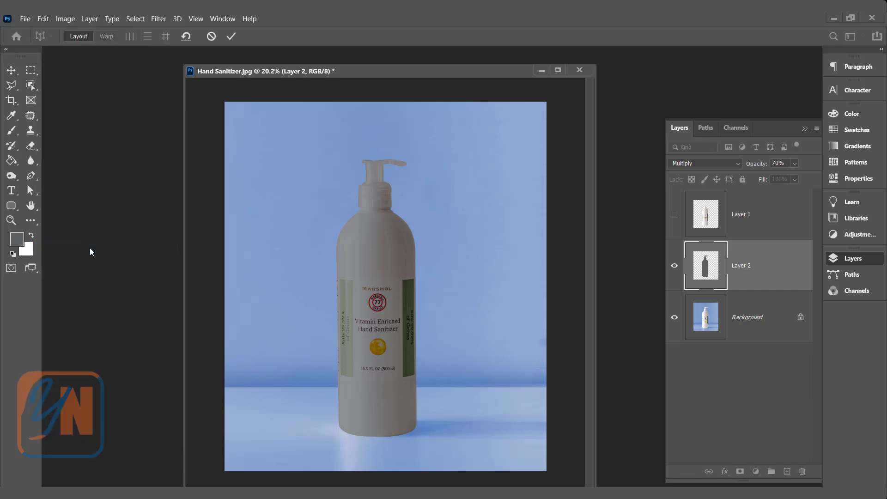
pyautogui.moveTo(320, 145); pyautogui.dragTo(440, 387)
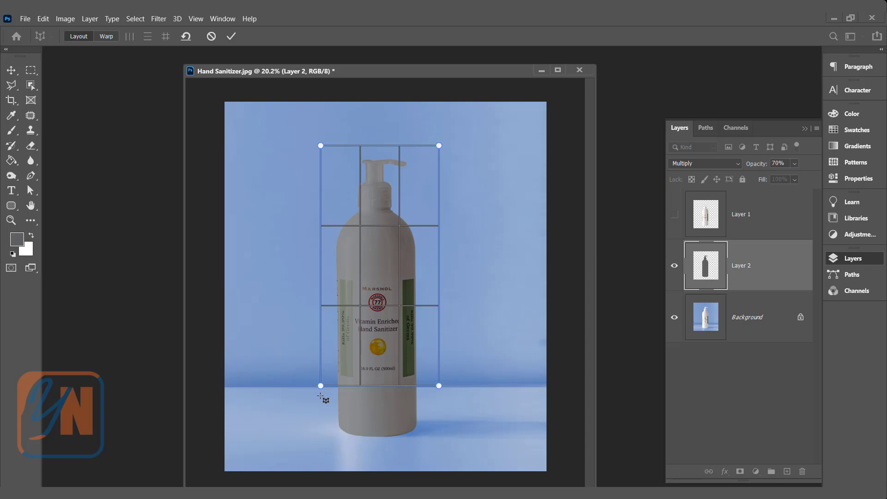
pyautogui.moveTo(320, 396); pyautogui.dragTo(438, 441)
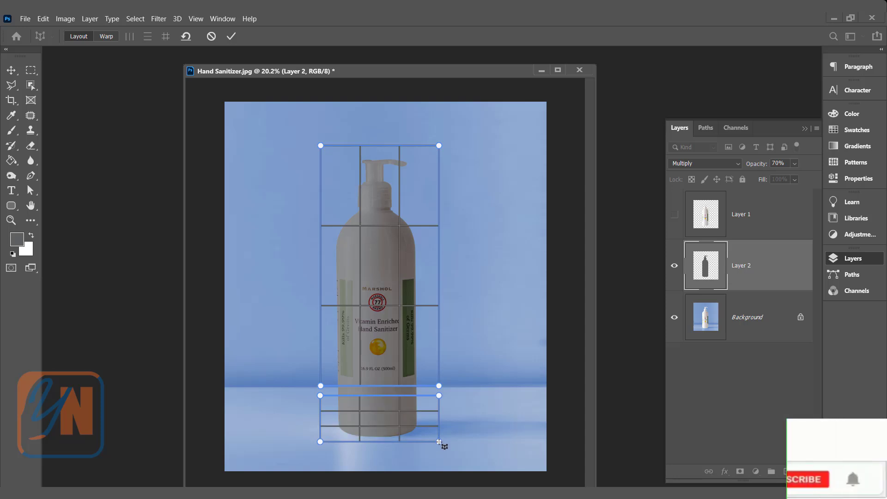
pyautogui.moveTo(439, 442); pyautogui.dragTo(439, 441)
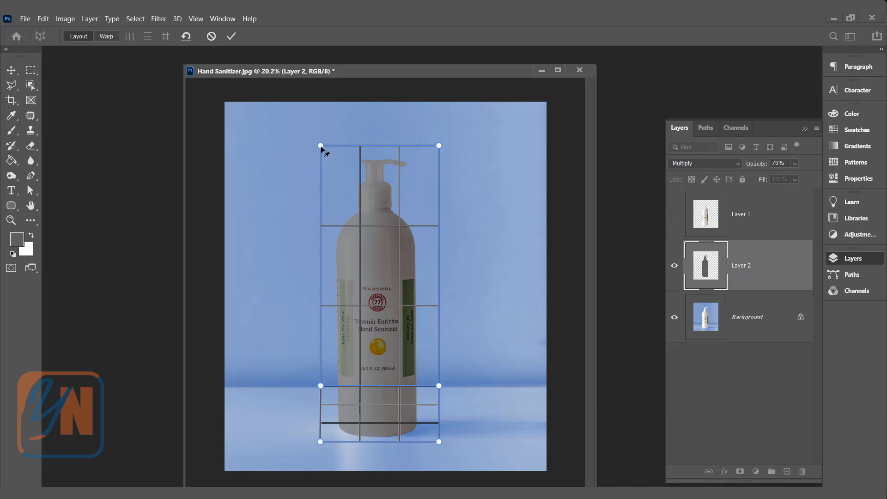
pyautogui.moveTo(321, 146)
pyautogui.mouseDown()
pyautogui.moveTo(305, 144)
pyautogui.moveTo(315, 145)
pyautogui.mouseUp()
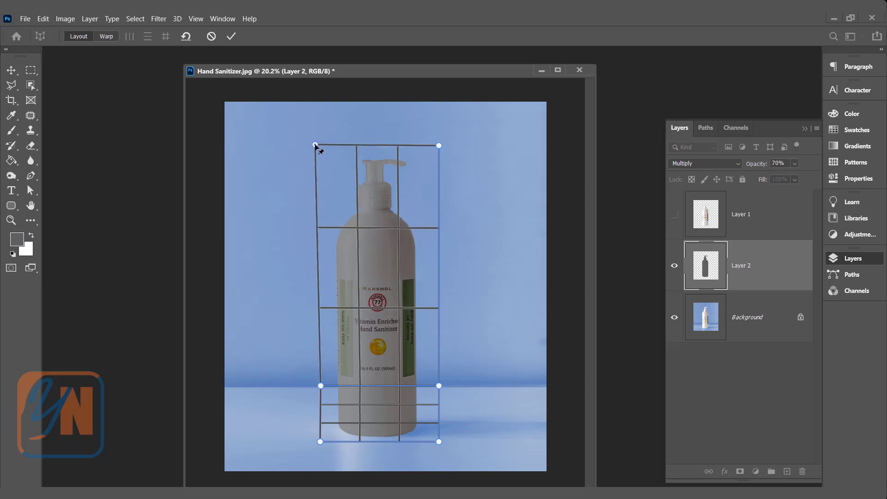
pyautogui.hotkey('ctrl', 'z')
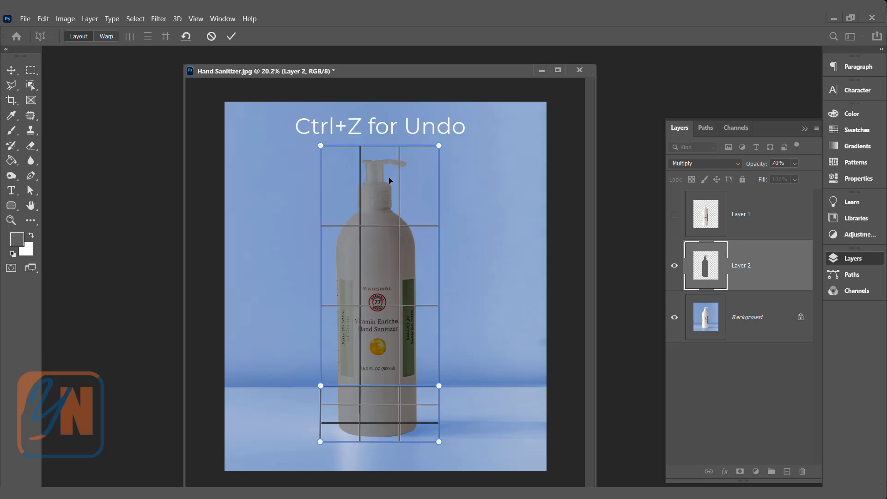
# Switch Perspective Warp to warping and shift both wall-floor joint pins left along the wall-floor line so the shadow slants across the floor.
pyautogui.click(107, 38)
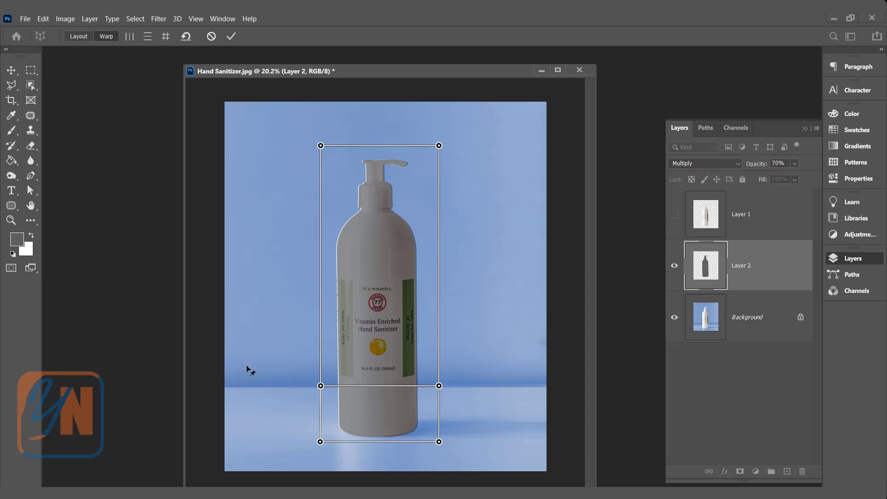
pyautogui.moveTo(319, 386); pyautogui.dragTo(270, 390)
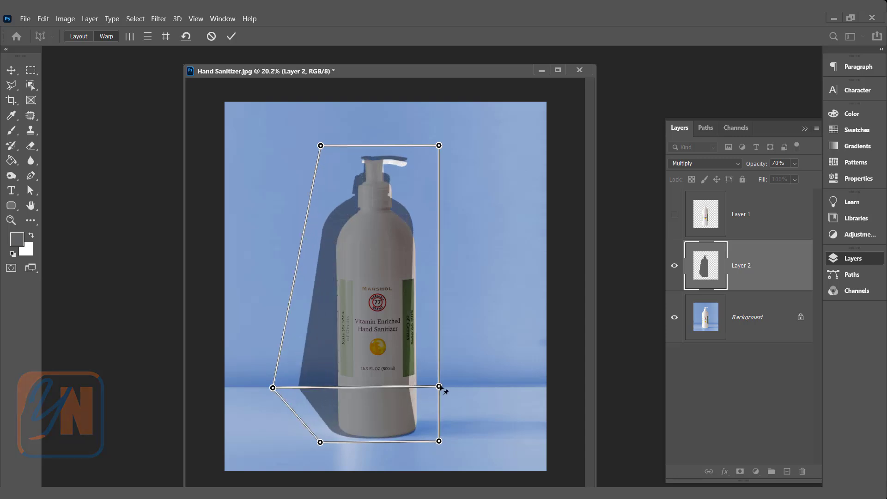
pyautogui.moveTo(441, 388); pyautogui.dragTo(378, 390)
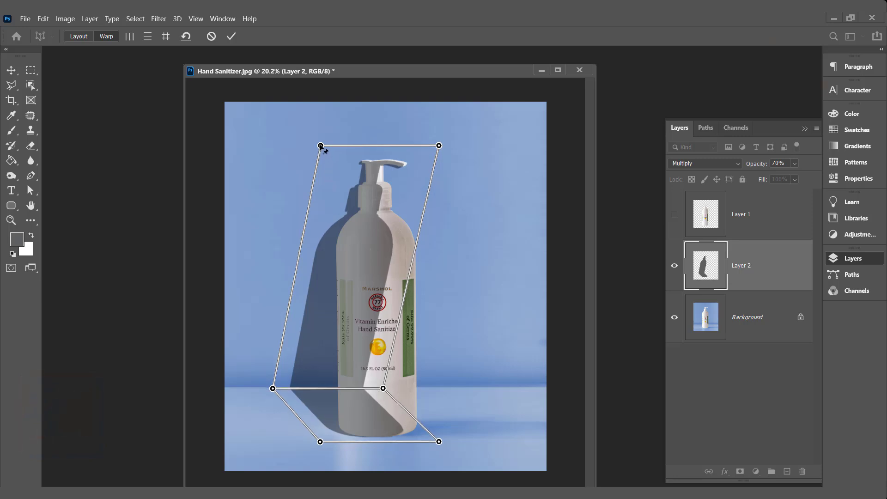
# Move the wall plane's two upper pins left until the shadow stands upright beside the bottle, and apply the Perspective Warp.
pyautogui.moveTo(320, 146); pyautogui.dragTo(262, 129)
pyautogui.moveTo(439, 146); pyautogui.dragTo(390, 147)
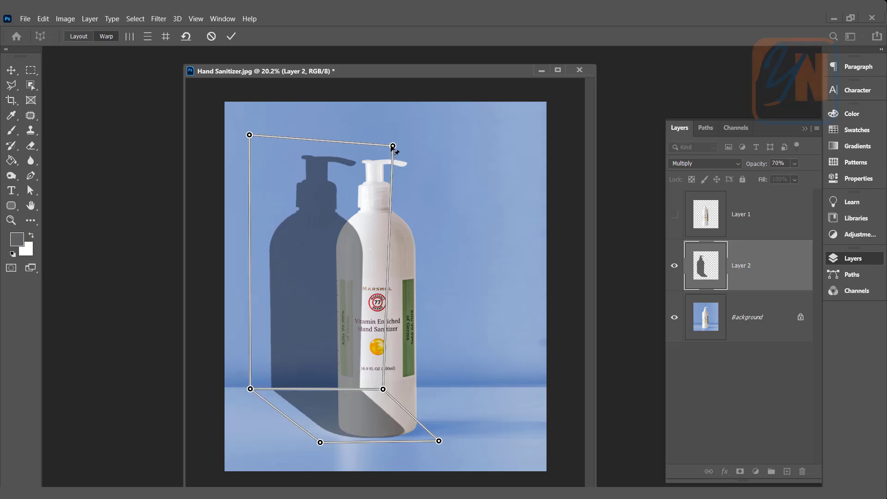
pyautogui.moveTo(392, 148); pyautogui.dragTo(388, 146)
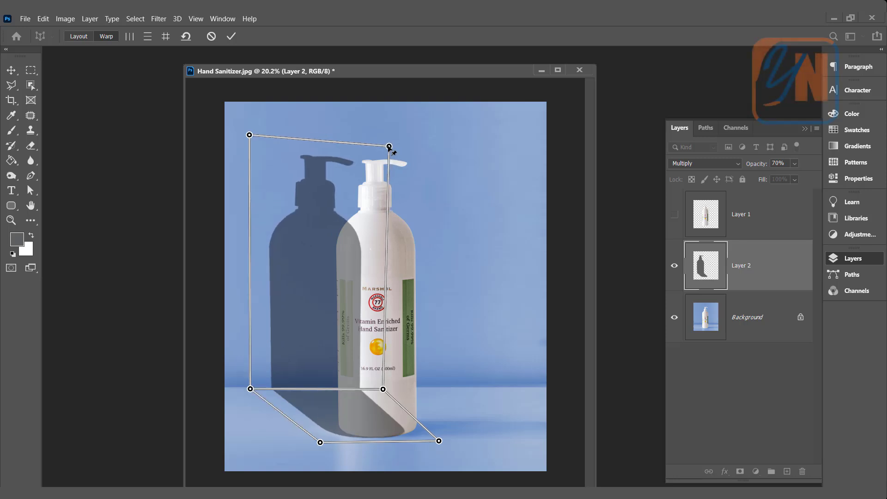
pyautogui.click(231, 37)
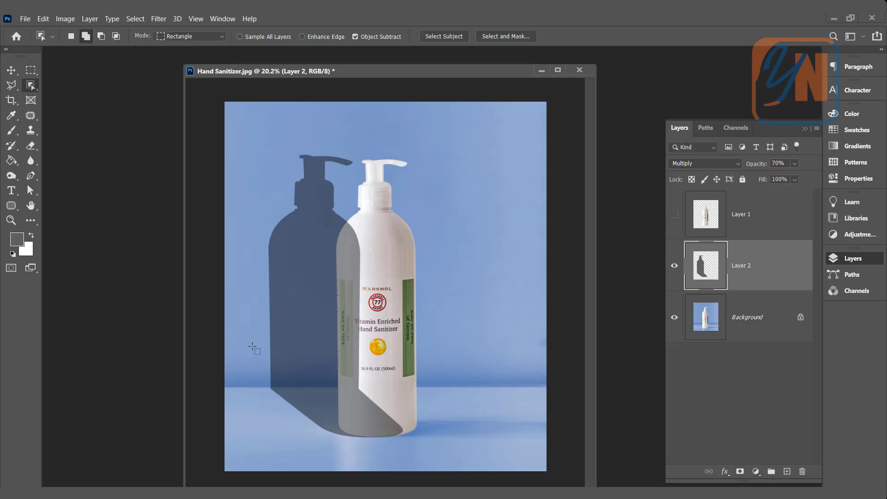
# Make Layer 1 visible again and lower the opacity of the shadow on Layer 2 to 42%.
pyautogui.click(675, 215)
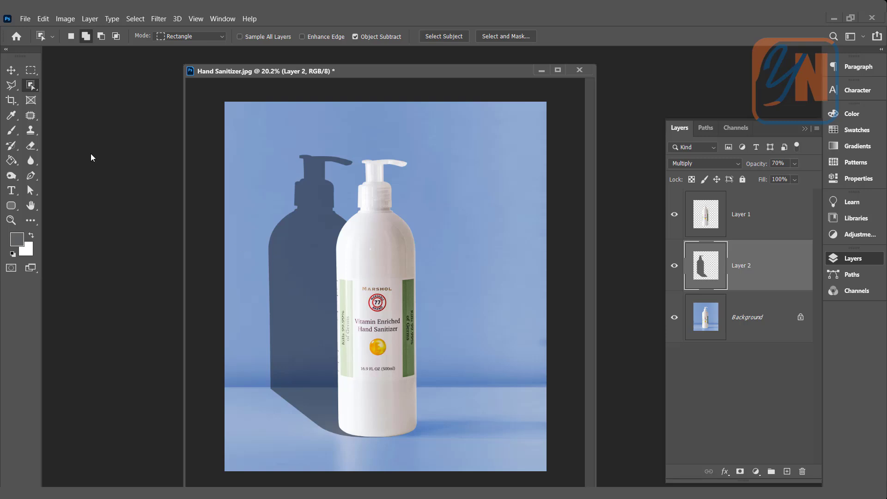
pyautogui.press('v')
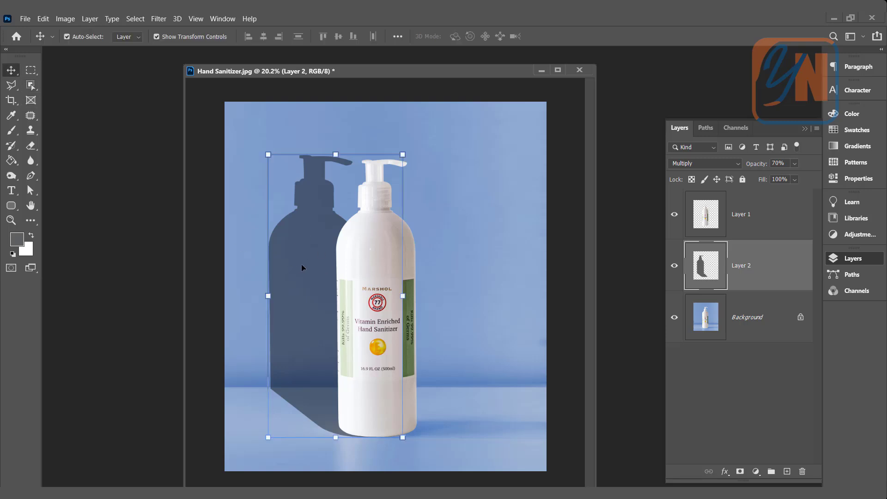
pyautogui.click(794, 163)
pyautogui.moveTo(800, 177); pyautogui.dragTo(783, 177)
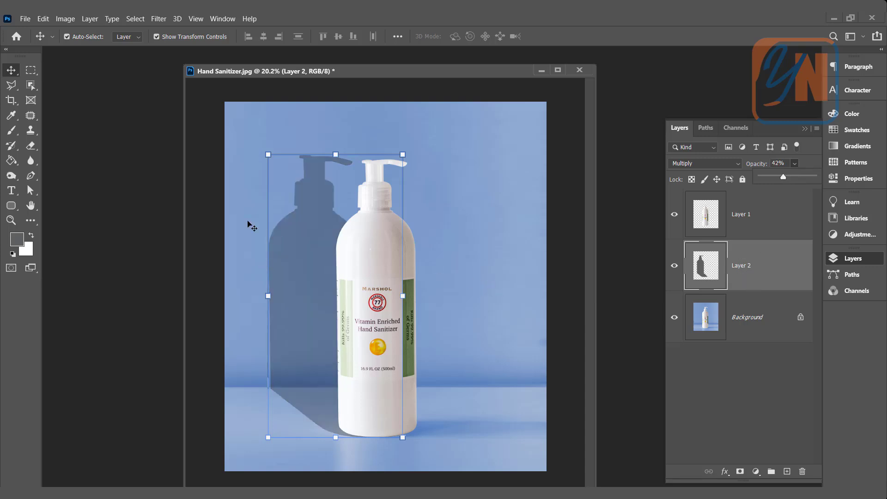
# Soften the shadow on Layer 2 with a Gaussian Blur of 10.0 pixels radius.
pyautogui.click(159, 18)
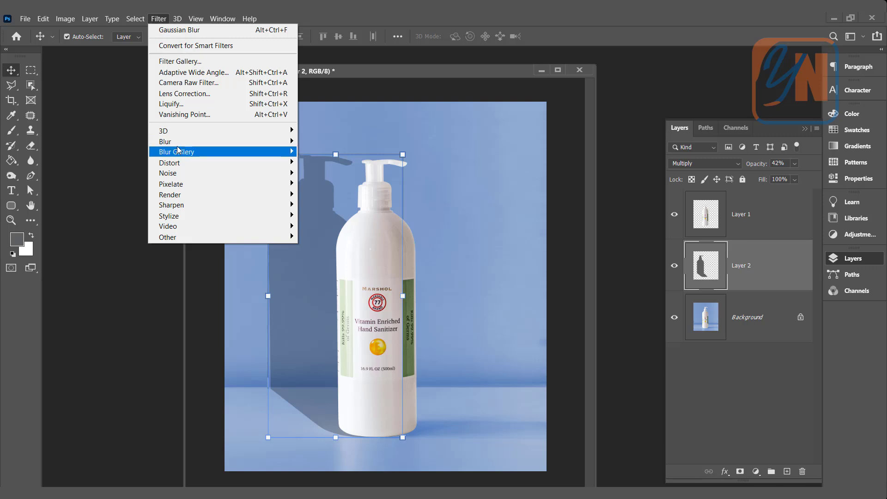
pyautogui.moveTo(185, 141)
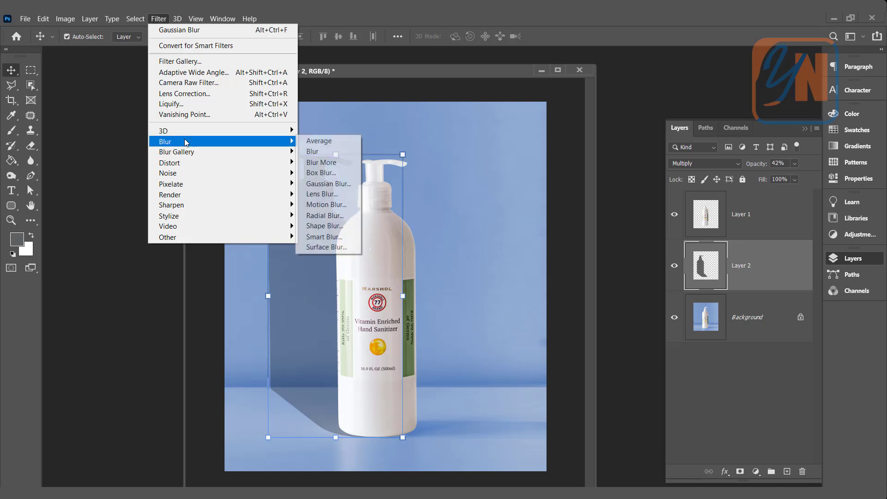
pyautogui.click(342, 185)
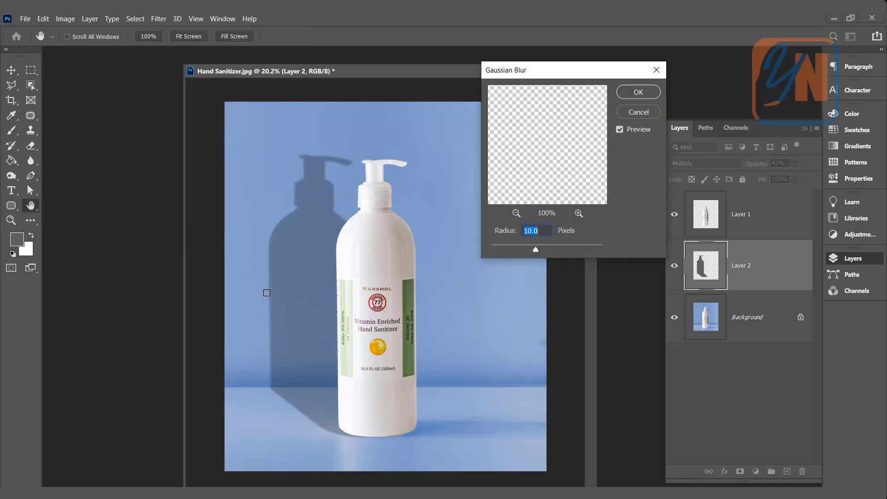
pyautogui.click(640, 92)
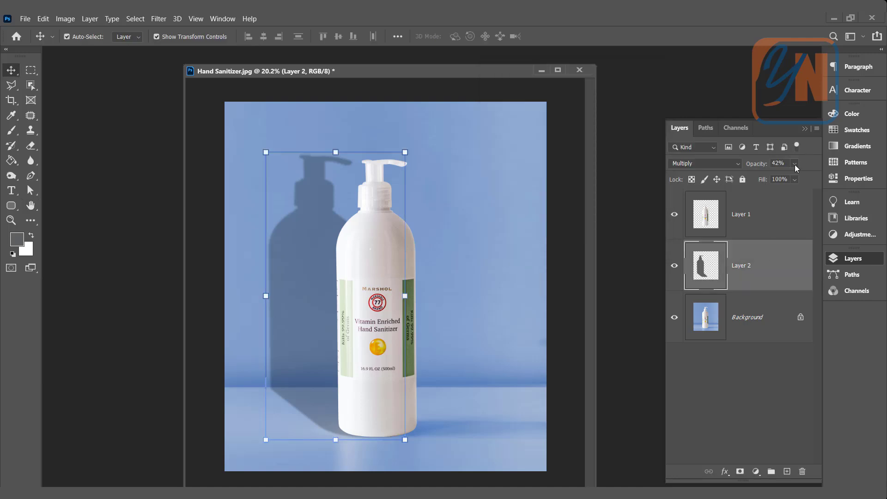
# Reduce the blurred shadow layer's opacity to 33% and deselect the layer.
pyautogui.click(794, 164)
pyautogui.moveTo(778, 178); pyautogui.dragTo(777, 178)
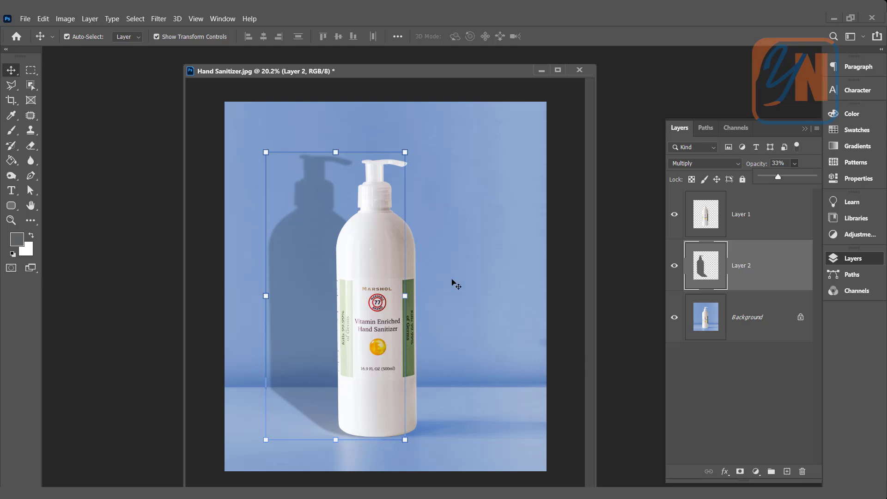
pyautogui.click(487, 289)
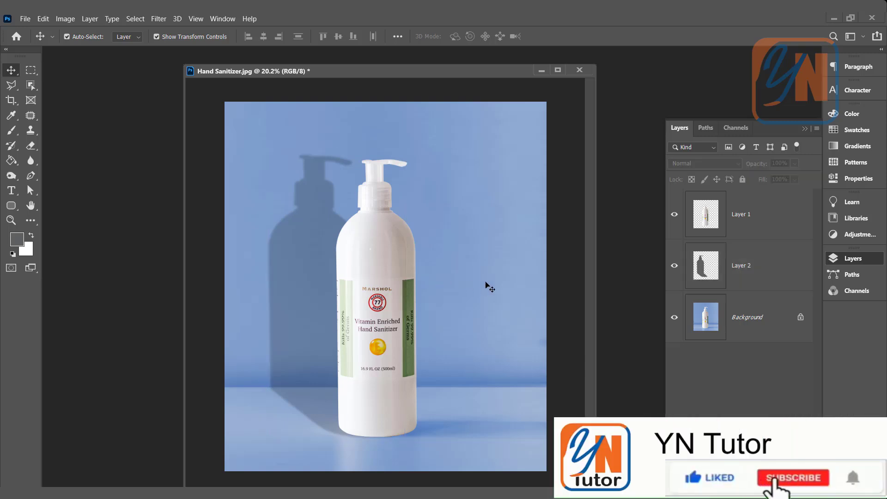